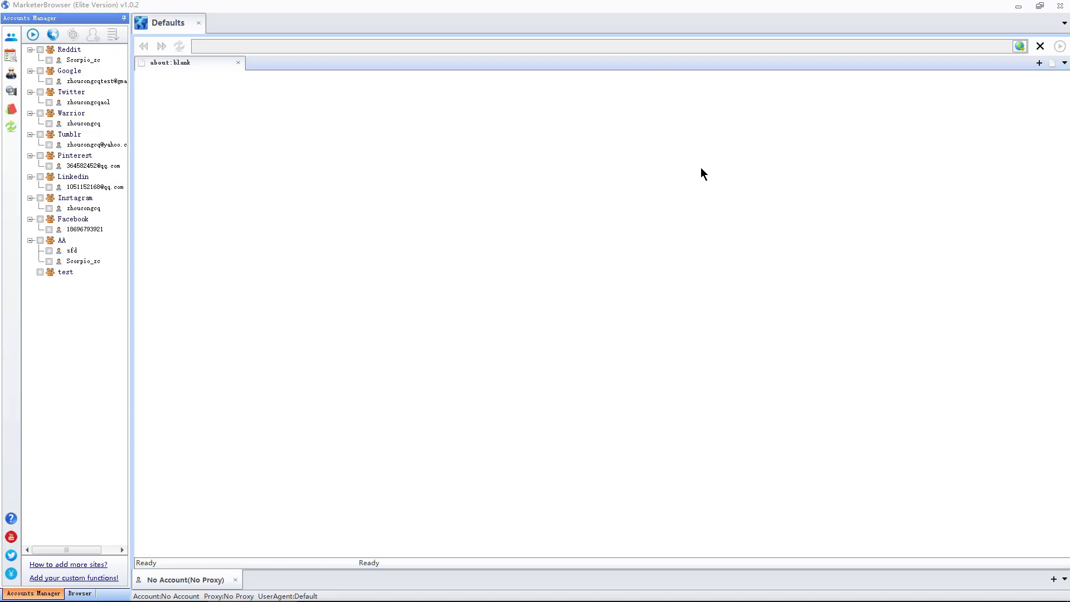
Show the Browser panel and expand Browser Groups 1, 2 and 3 to reveal Website Group 5
left_click(79, 593)
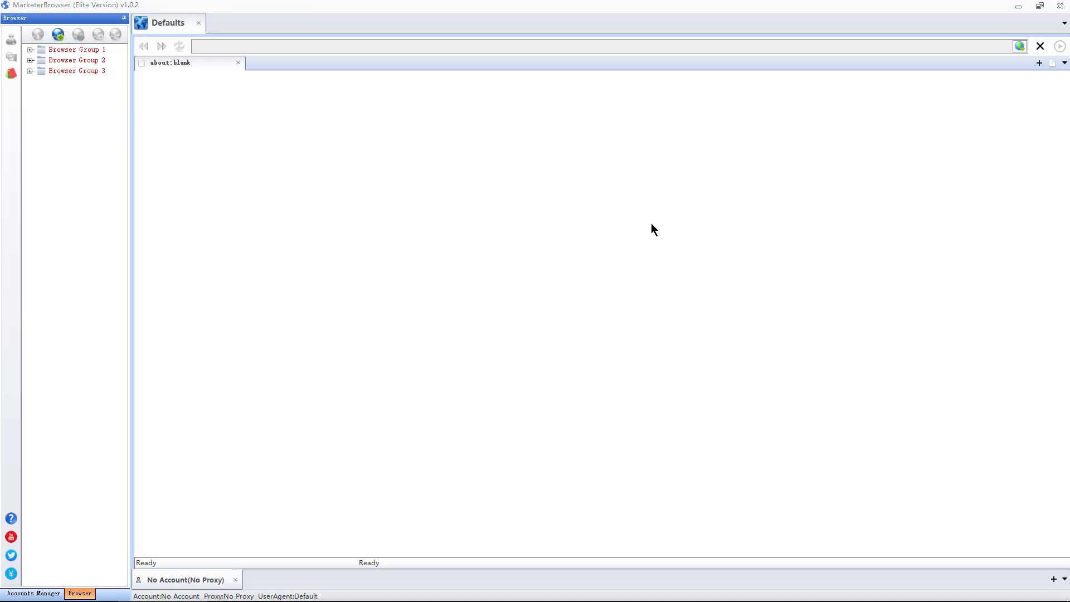
double_click(67, 50)
double_click(70, 91)
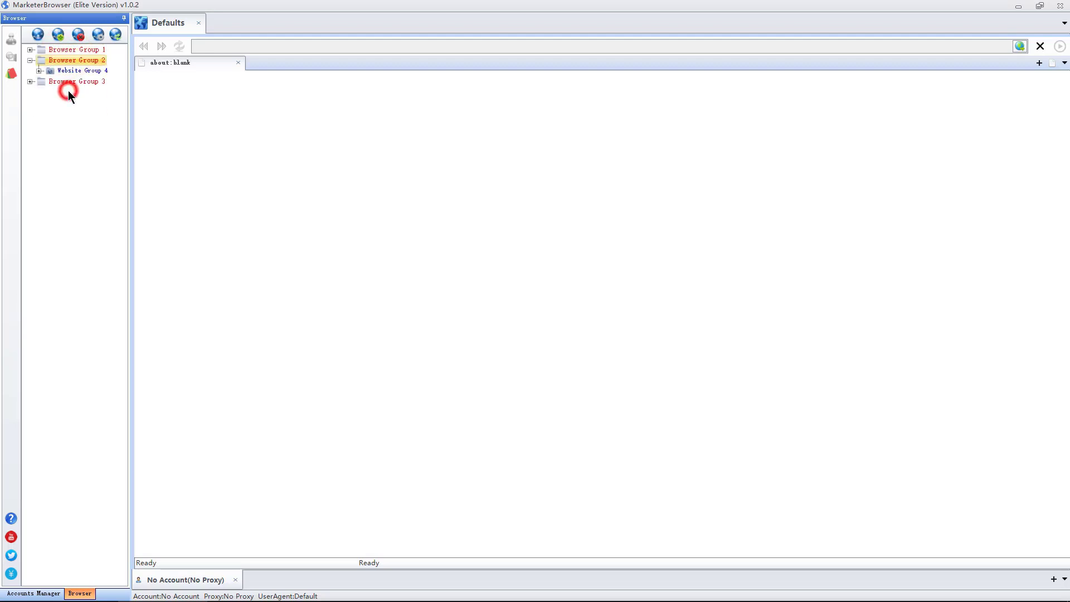
double_click(69, 92)
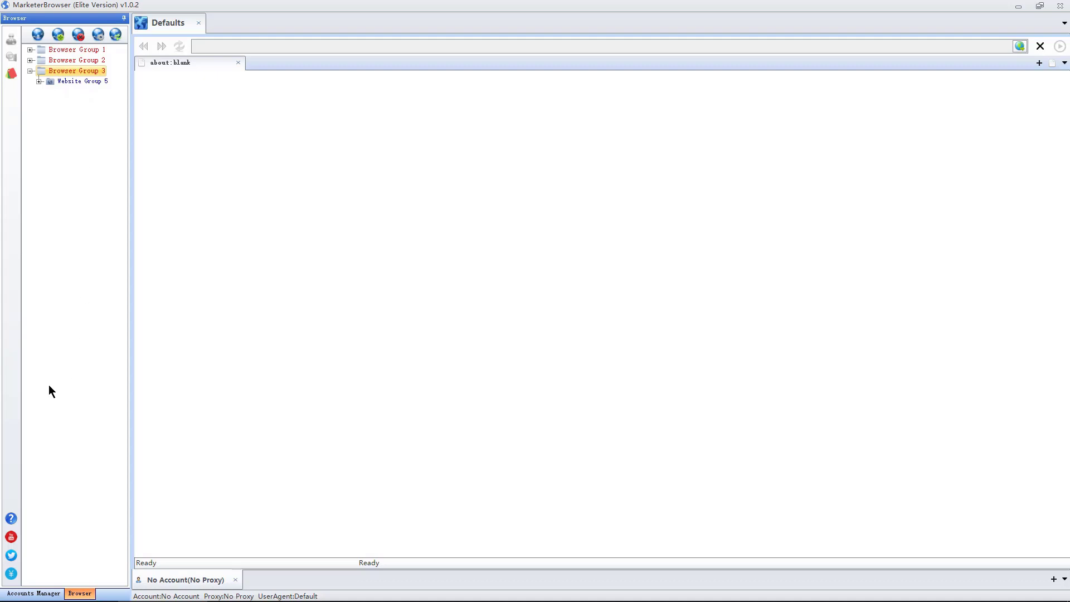
Return to the Accounts Manager, open the group manager and select the Reddit group
left_click(39, 595)
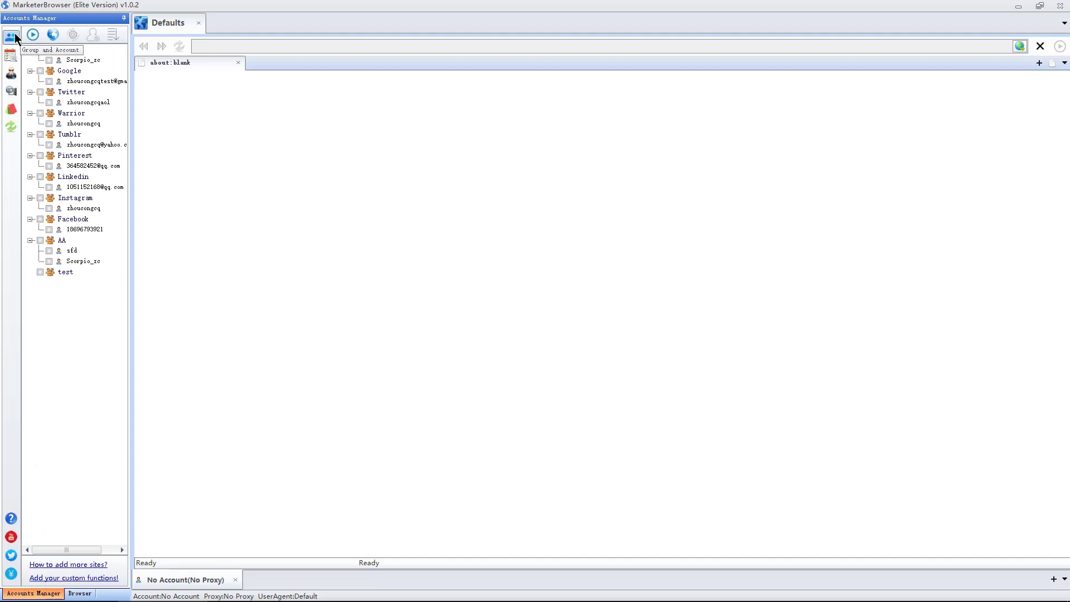
left_click(53, 34)
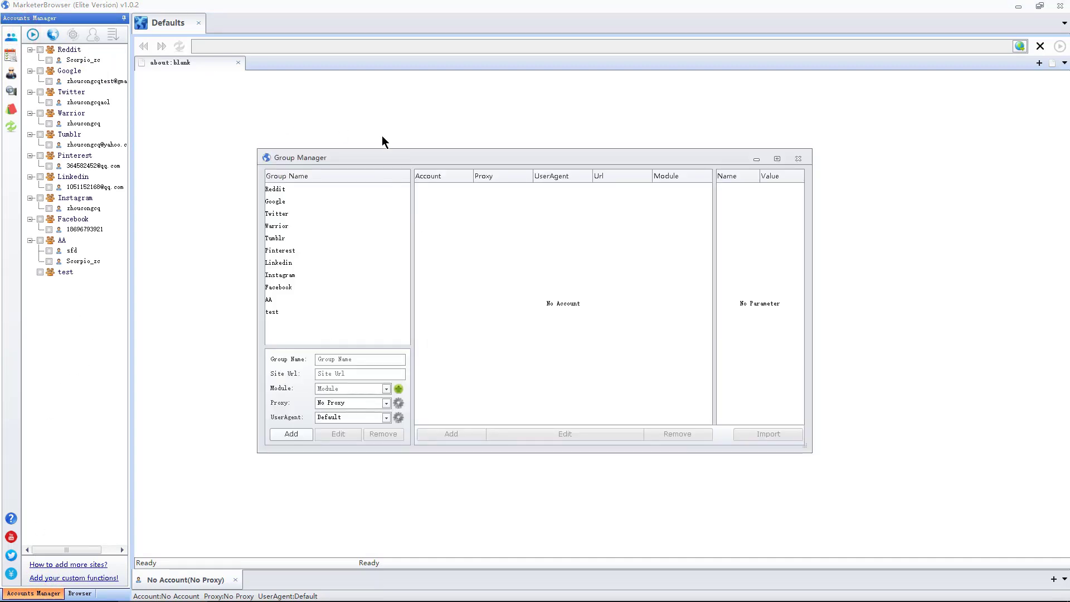
left_click(284, 189)
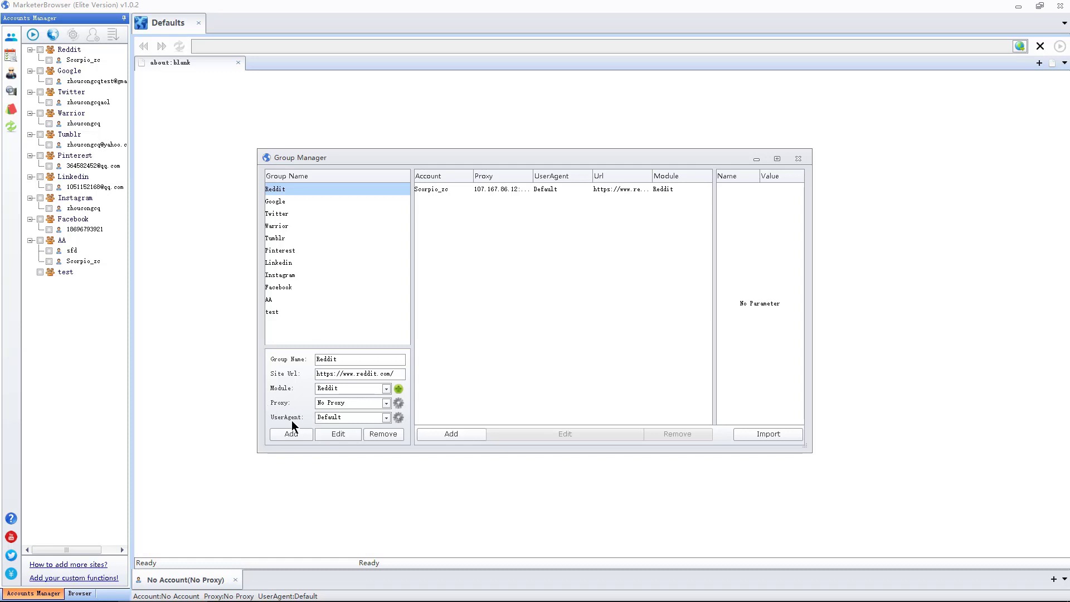
Review the Reddit account's proxy, user agent and login details without saving, then begin a new module
left_click(569, 192)
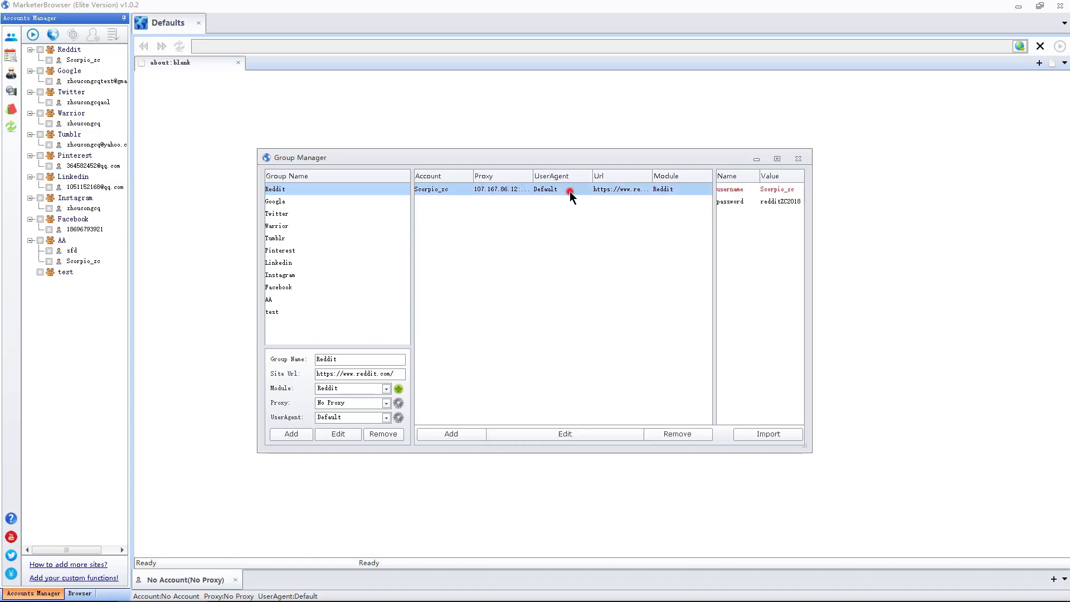
left_click(524, 438)
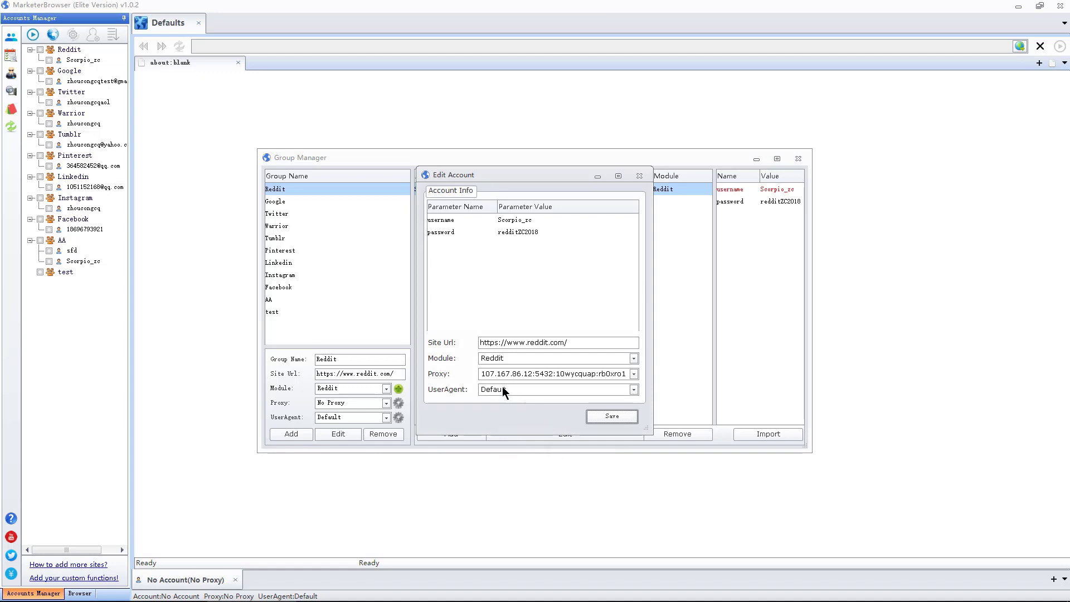
left_click(638, 175)
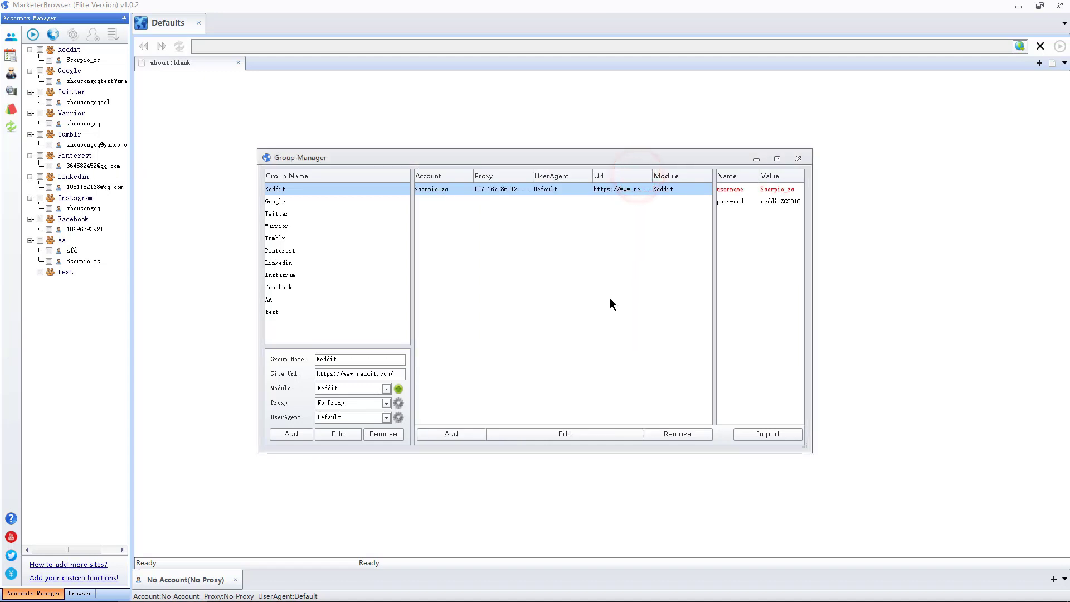
left_click(399, 390)
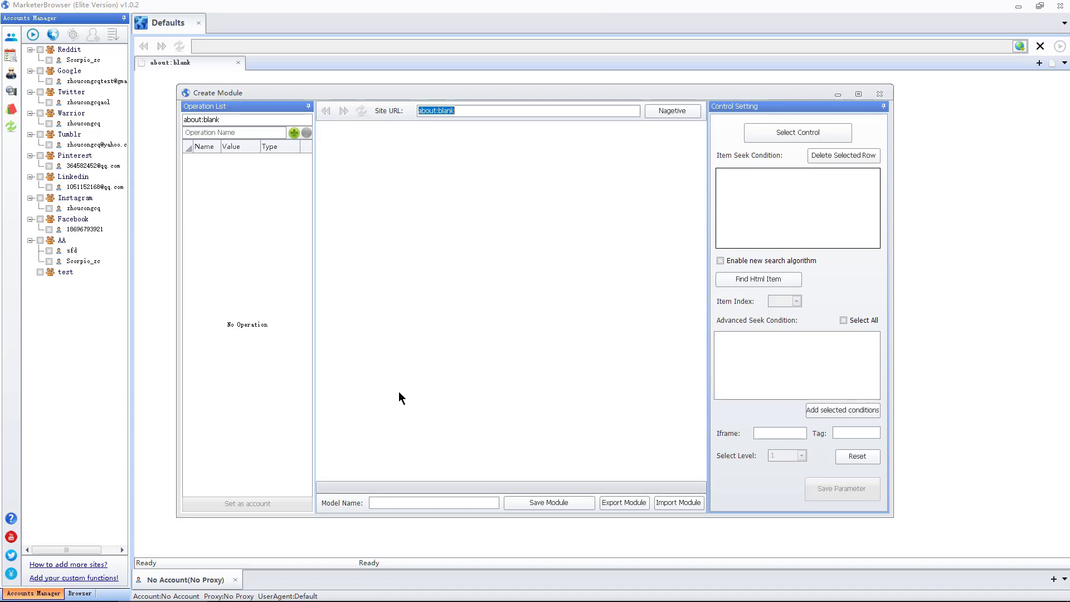
left_click(295, 134)
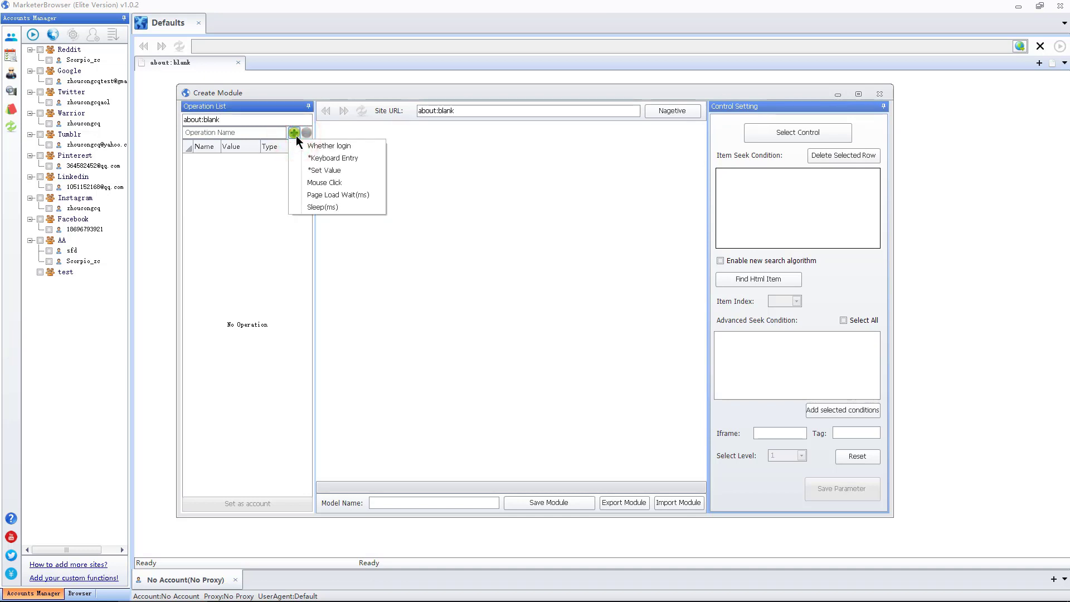
left_click(881, 93)
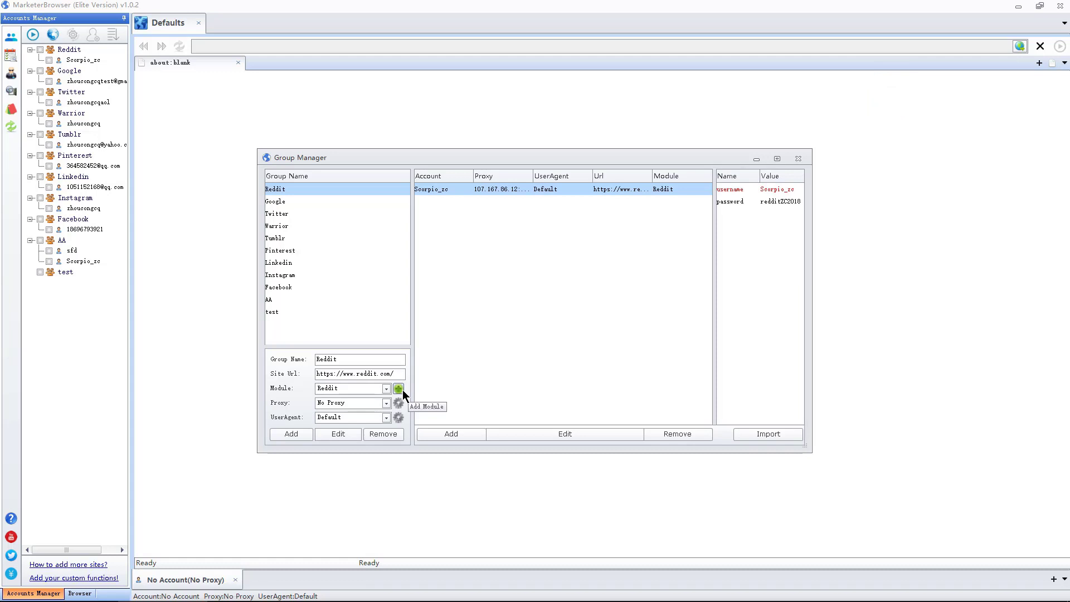
Close the Group Manager, then open and dismiss the Module Manager and its Create Module window
left_click(798, 159)
left_click(10, 55)
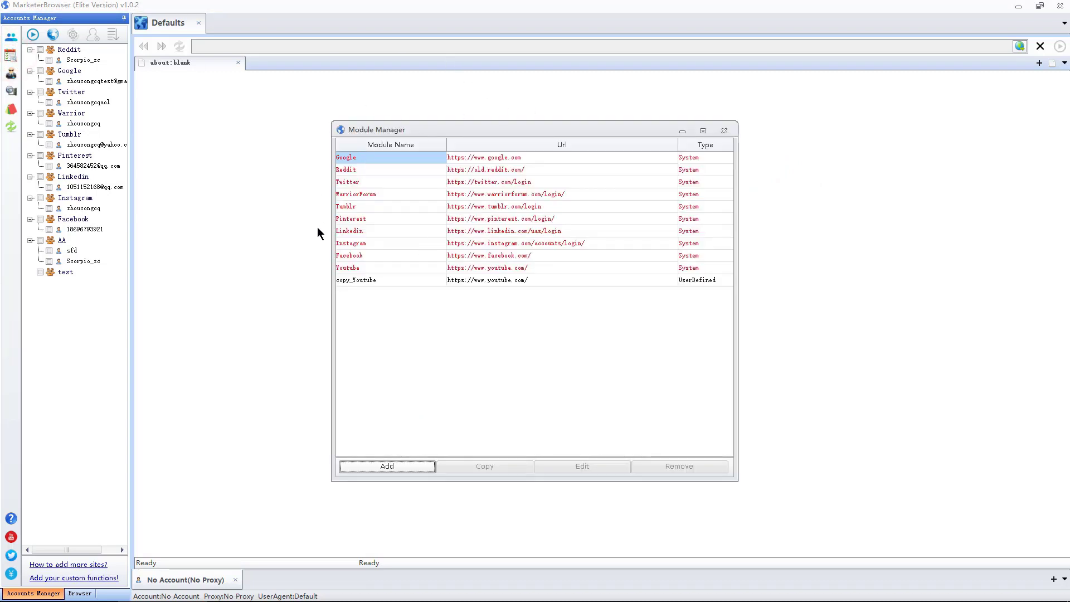
left_click(389, 466)
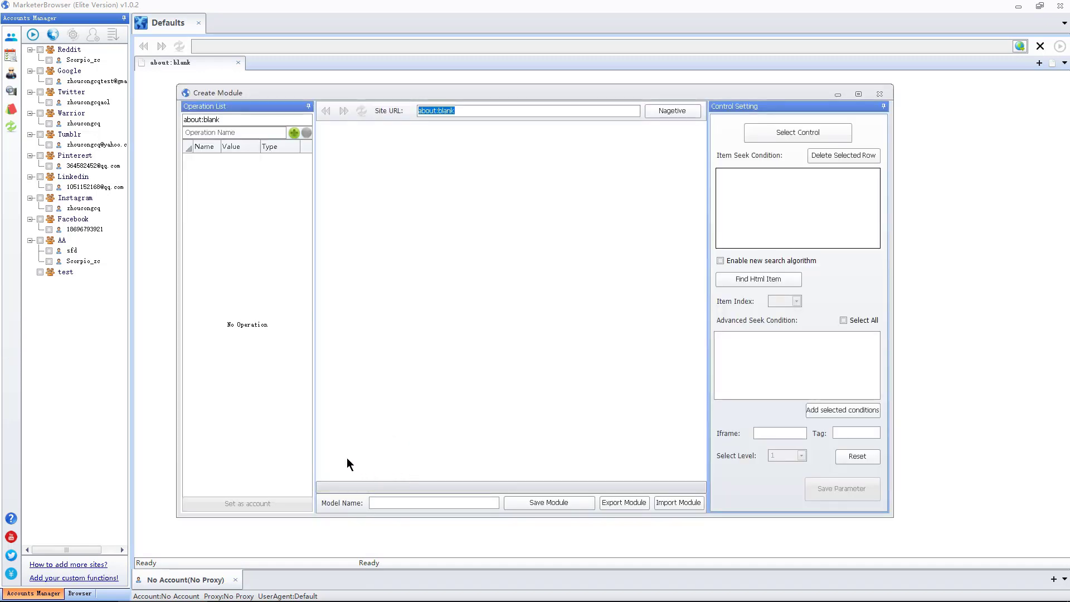
left_click(880, 94)
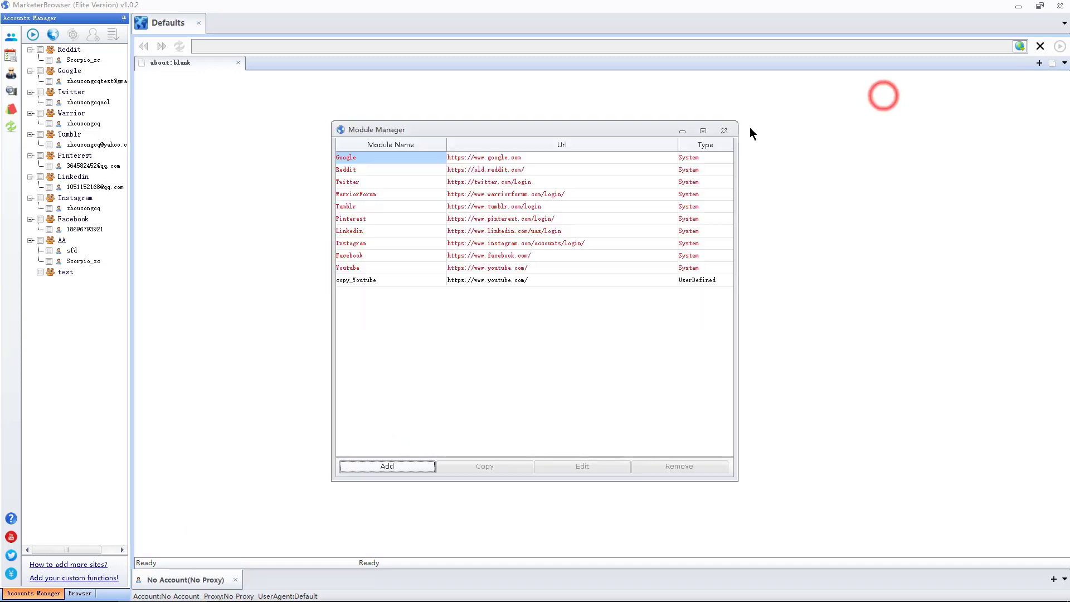
left_click(725, 130)
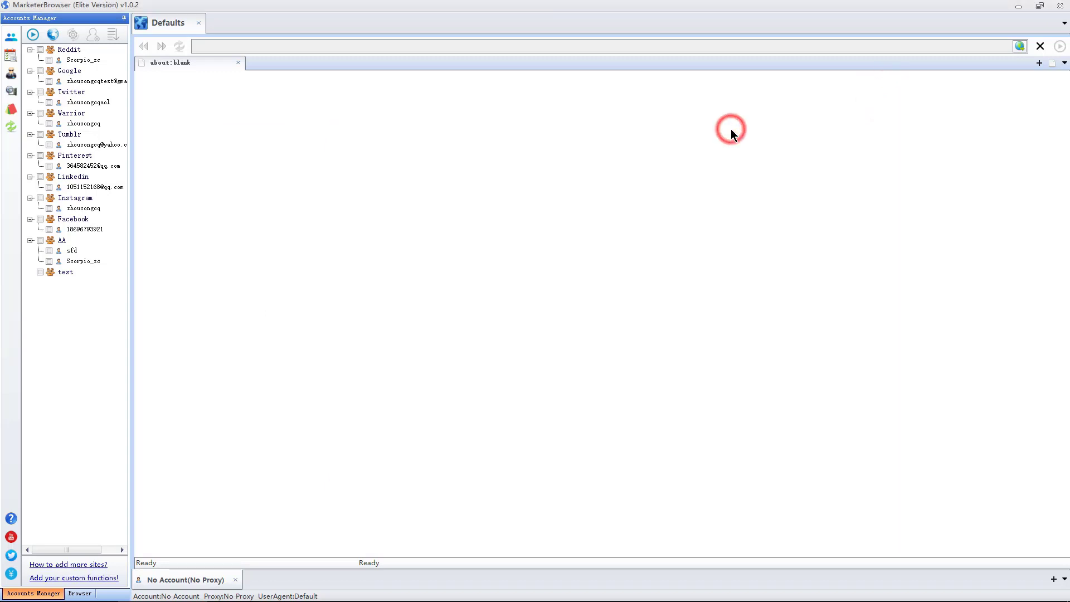
Open and close the UserAgent Manager and the Proxy manager from the sidebar
left_click(12, 73)
left_click(51, 76)
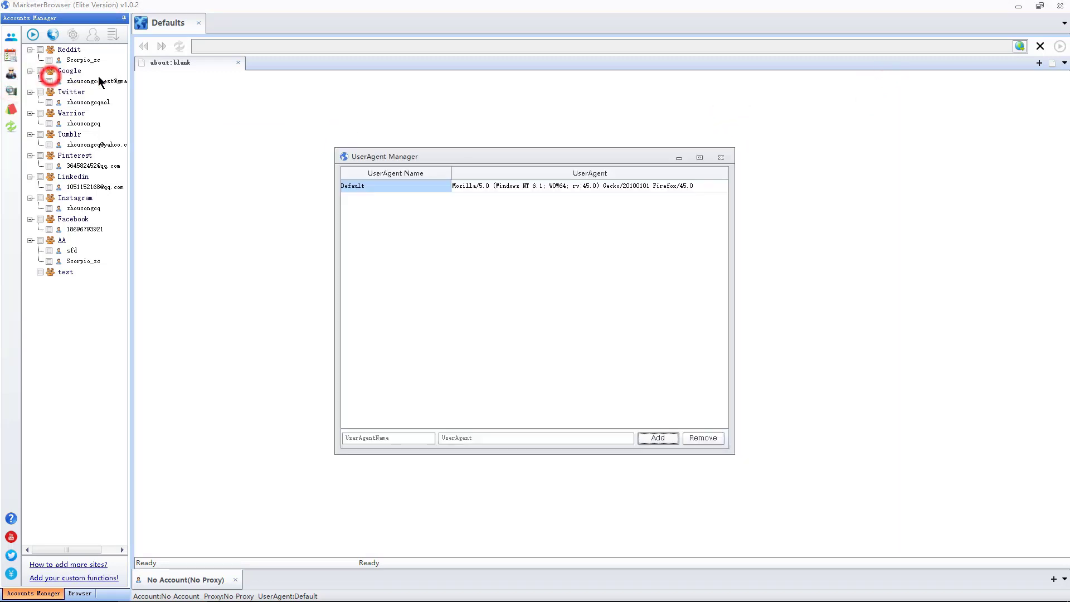
left_click(721, 157)
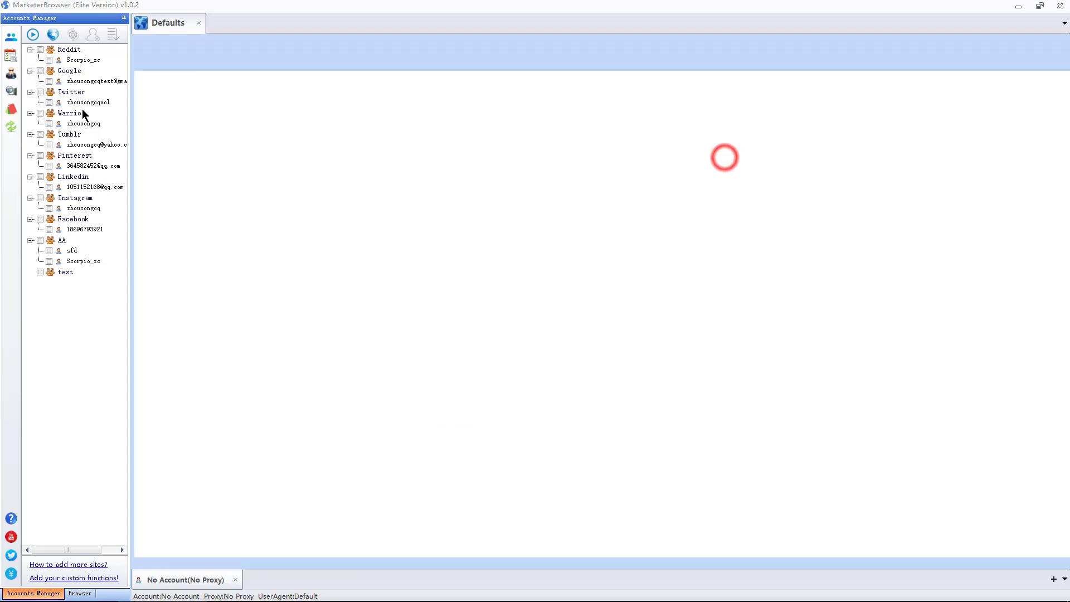
left_click(14, 91)
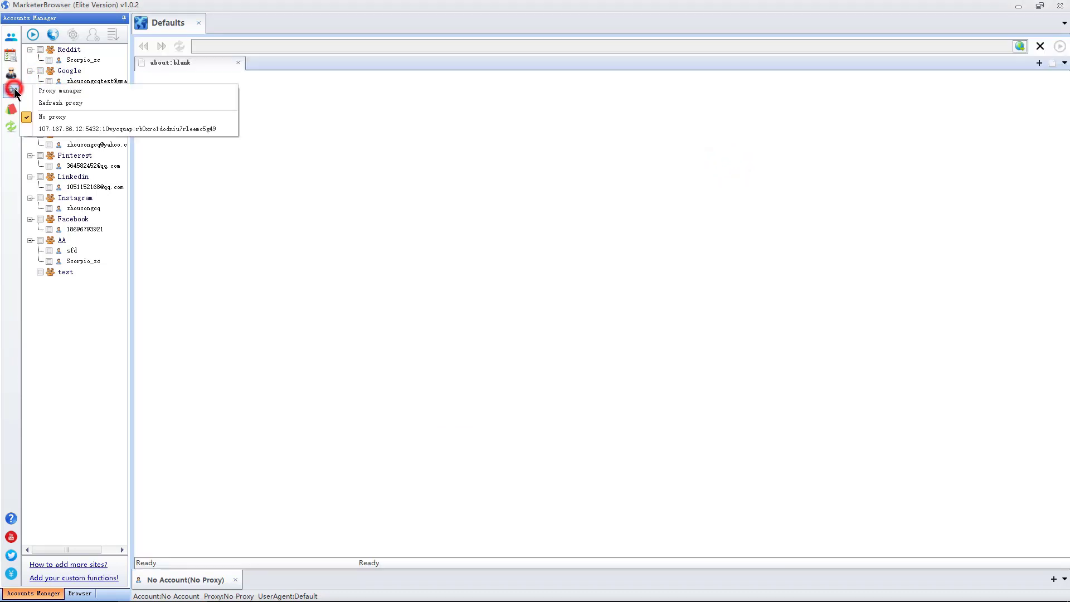
left_click(54, 91)
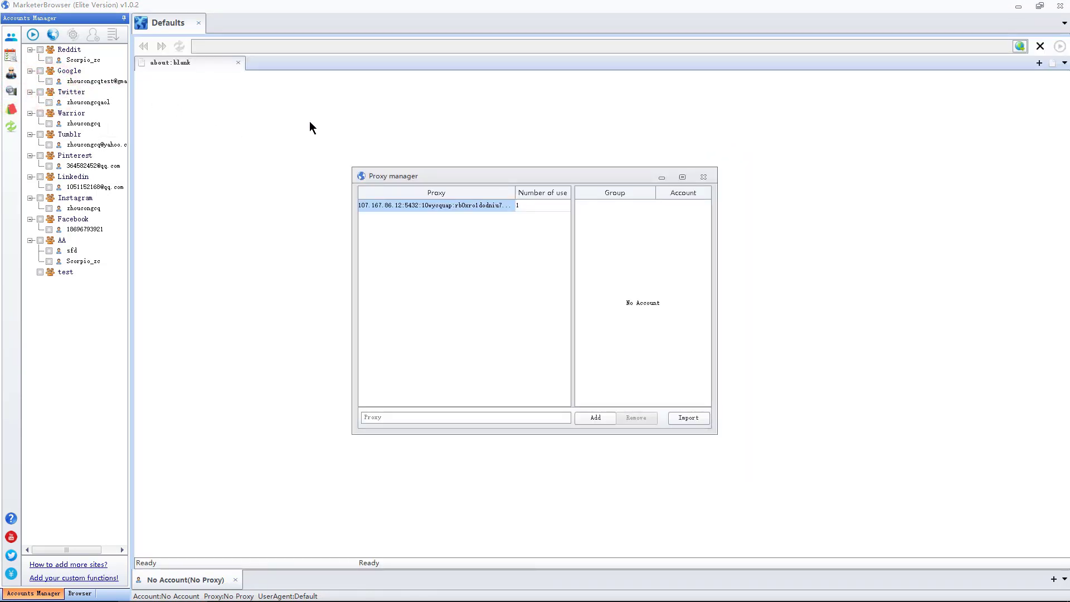
left_click(703, 177)
Select the 107.167.86.12 proxy for the current browsing session instead of No Proxy
left_click(11, 91)
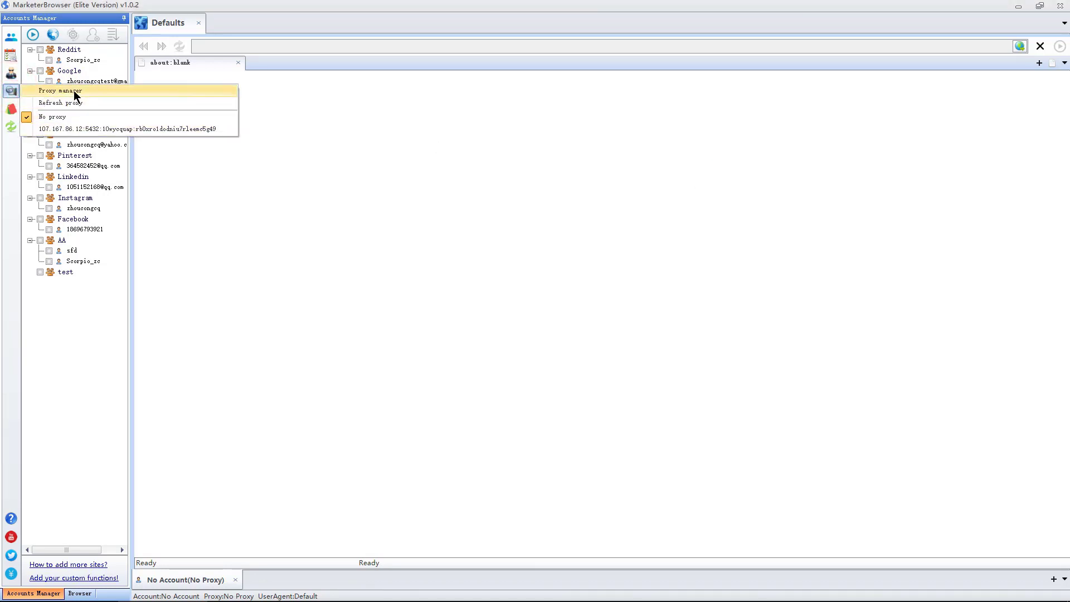
left_click(67, 129)
left_click(11, 91)
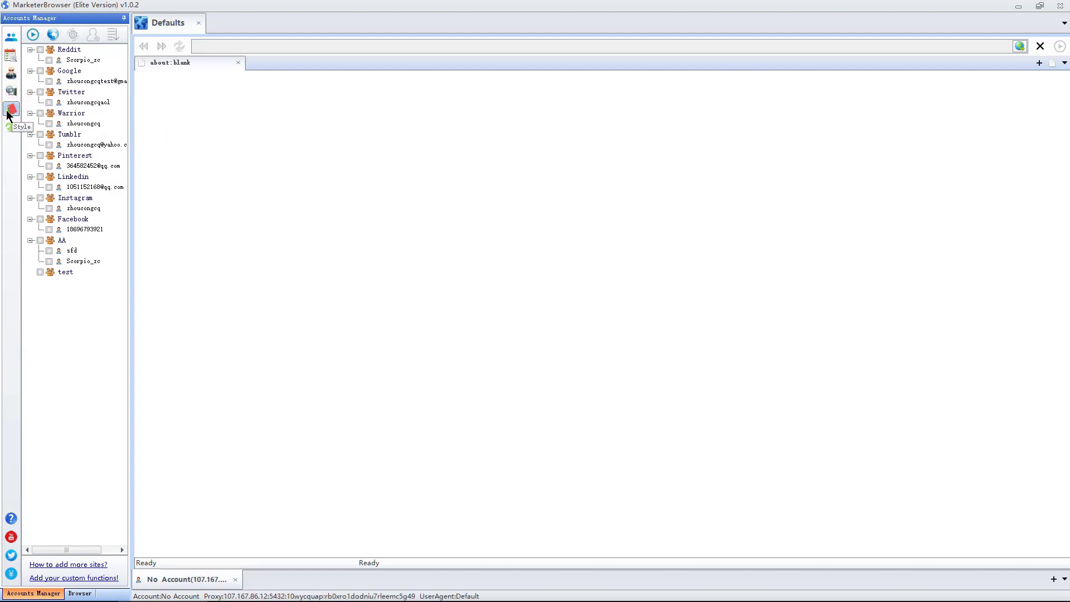
Apply the Office 2007 Silver colour scheme, then open and exit Backup and Restore without a backup
left_click(8, 114)
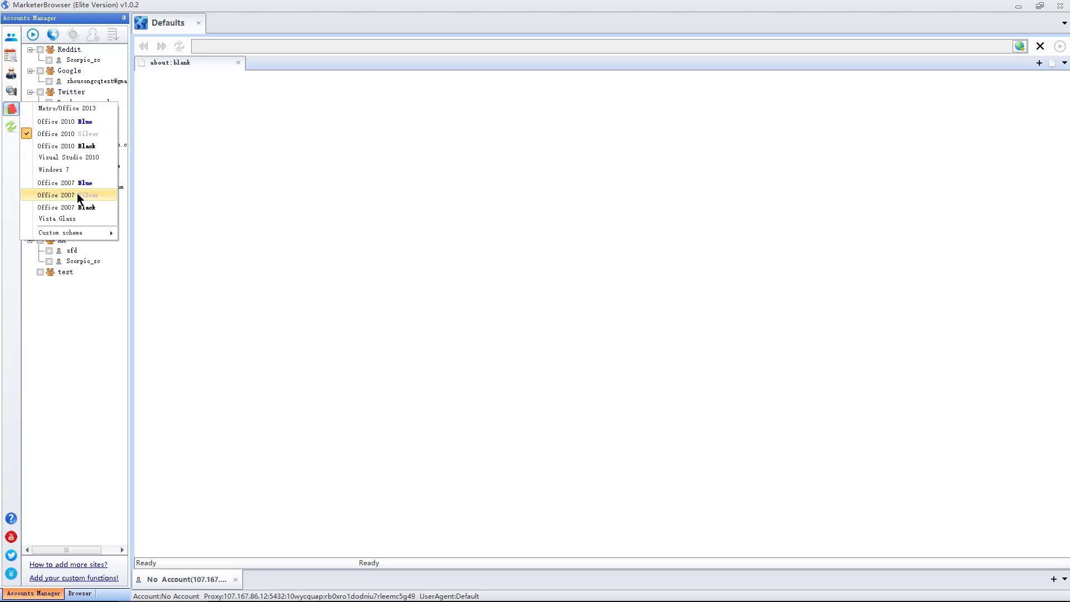
left_click(77, 195)
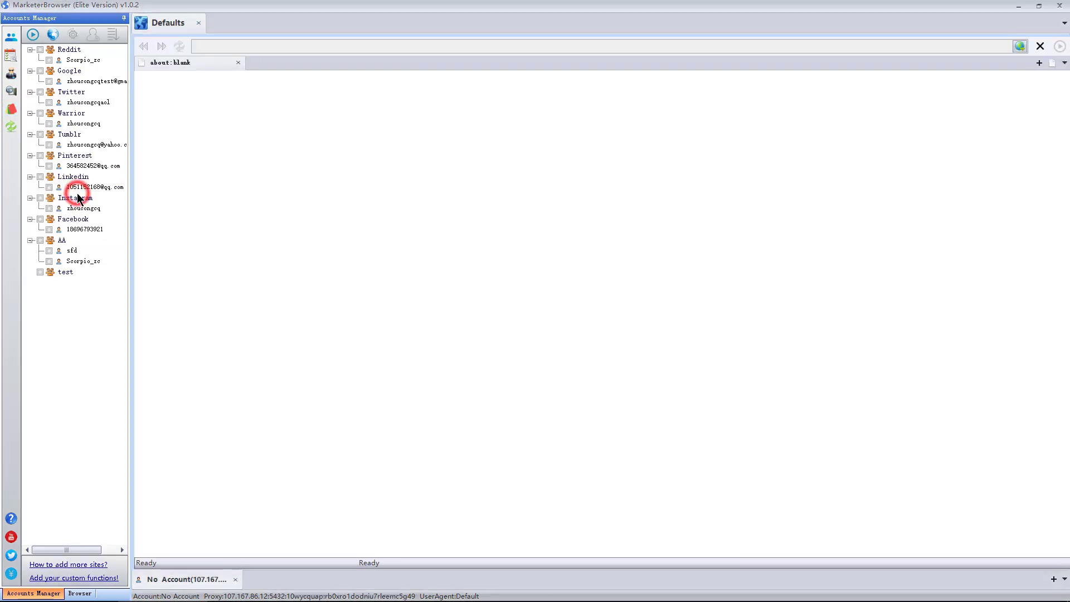
left_click(11, 127)
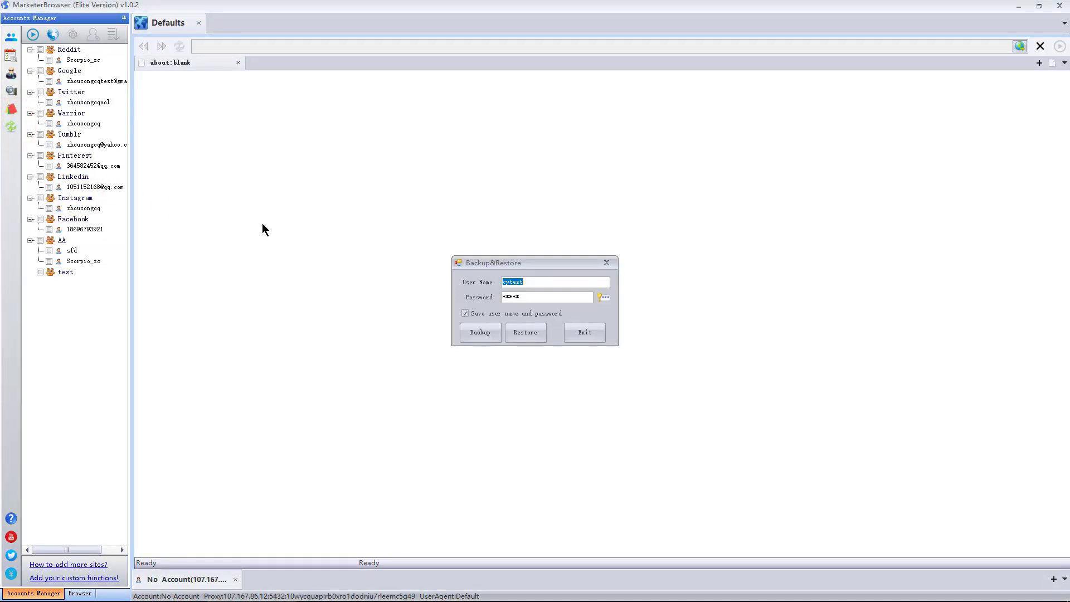
left_click(591, 331)
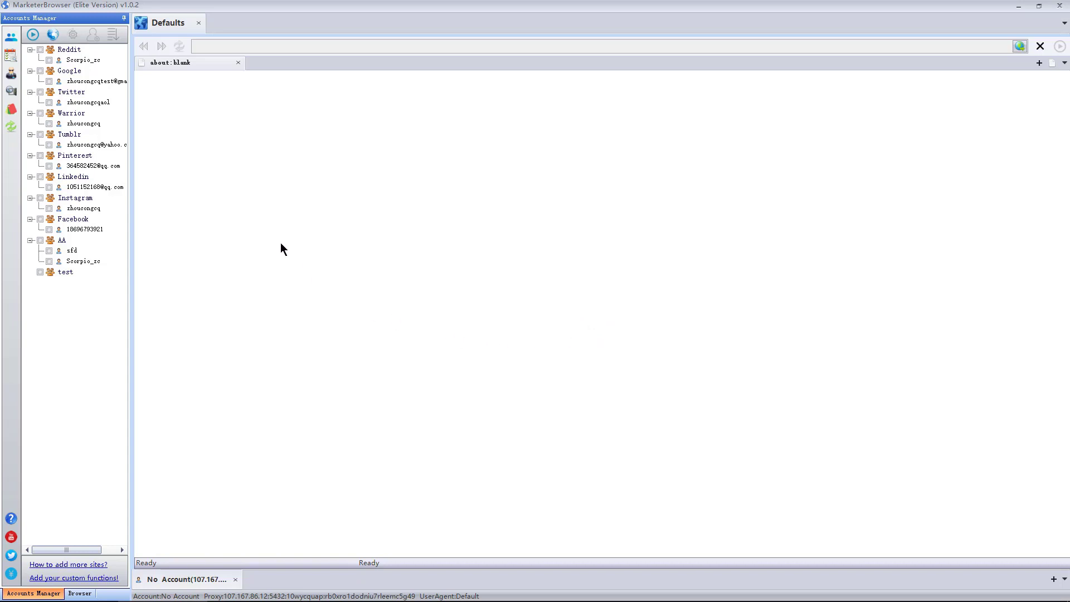
Show the Browser panel's group list and collapse Browser Group 3
left_click(80, 594)
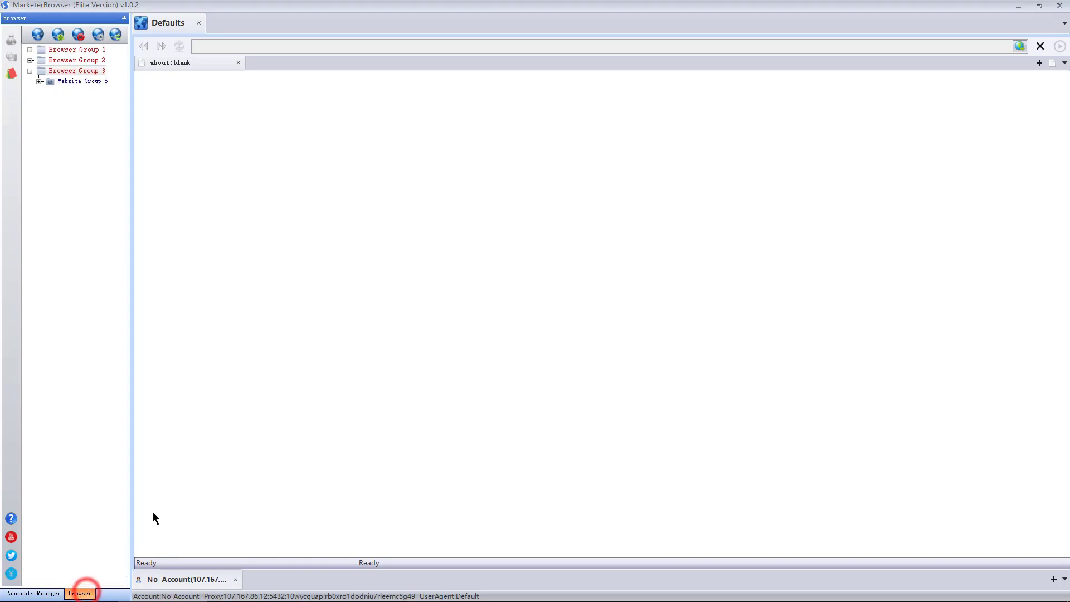
left_click(30, 71)
Create a browser group named test4 after Browser Group 3 and expand it
right_click(59, 68)
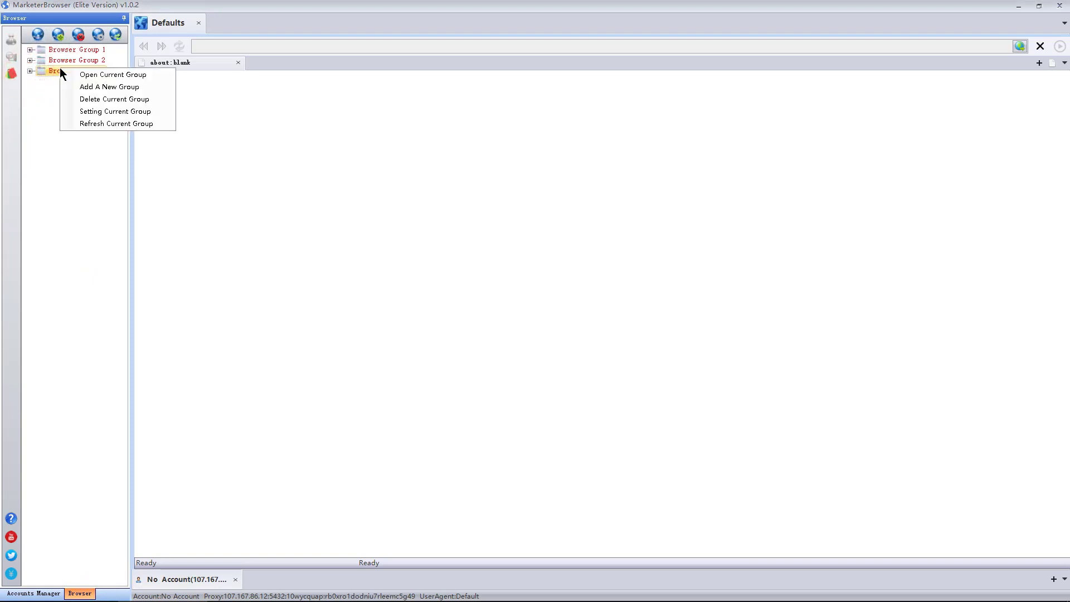
left_click(90, 84)
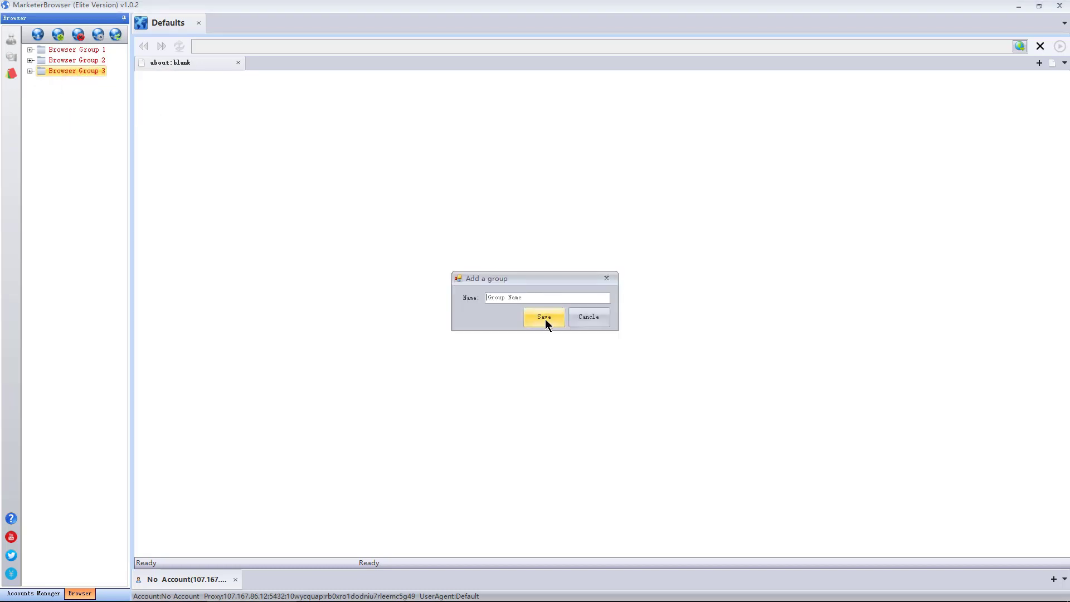
left_click(537, 297)
type("test4")
left_click(546, 310)
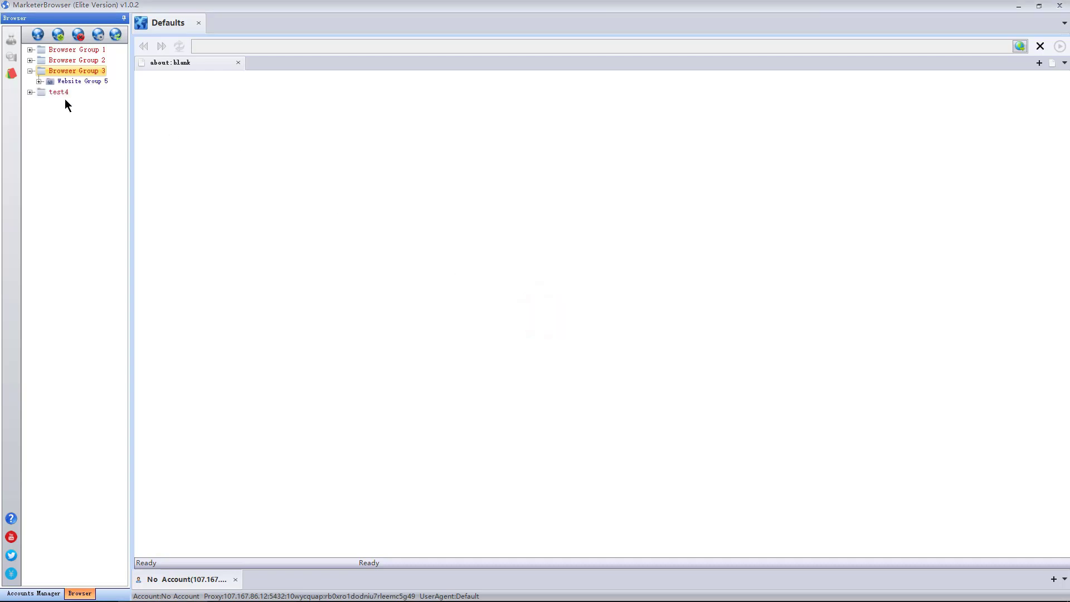
left_click(58, 82)
right_click(58, 48)
Select Browser Group 1, expand Website Group 1, and open the group in its own tab
left_click(50, 49)
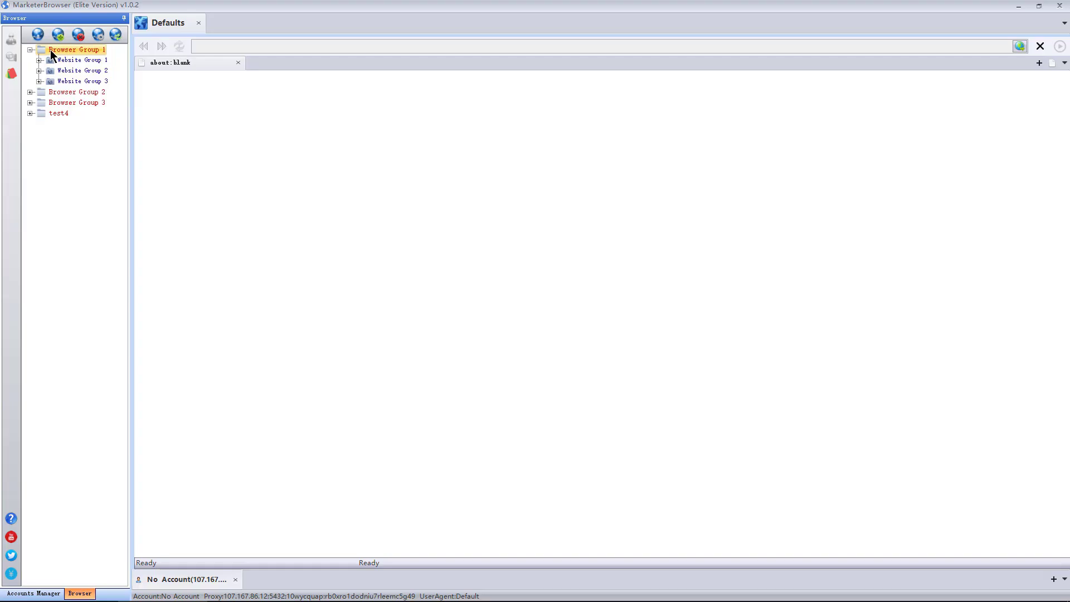
left_click(78, 61)
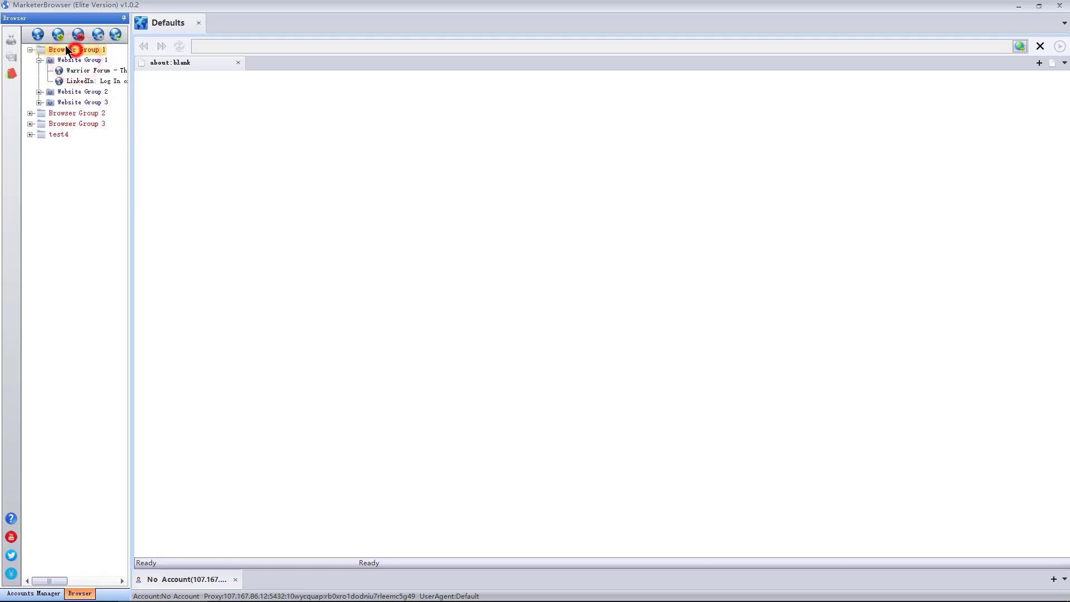
left_click(40, 37)
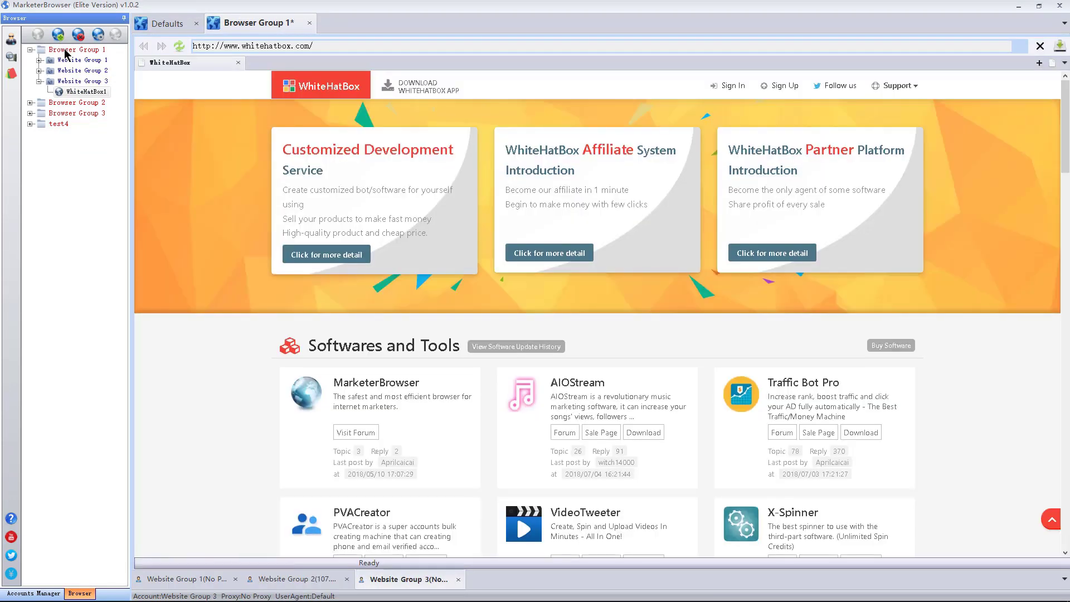
Compare Website Groups 1, 2 and 3 (LinkedIn, Warrior Forum, WhiteHatBox), ending on Website Group 1
left_click(63, 52)
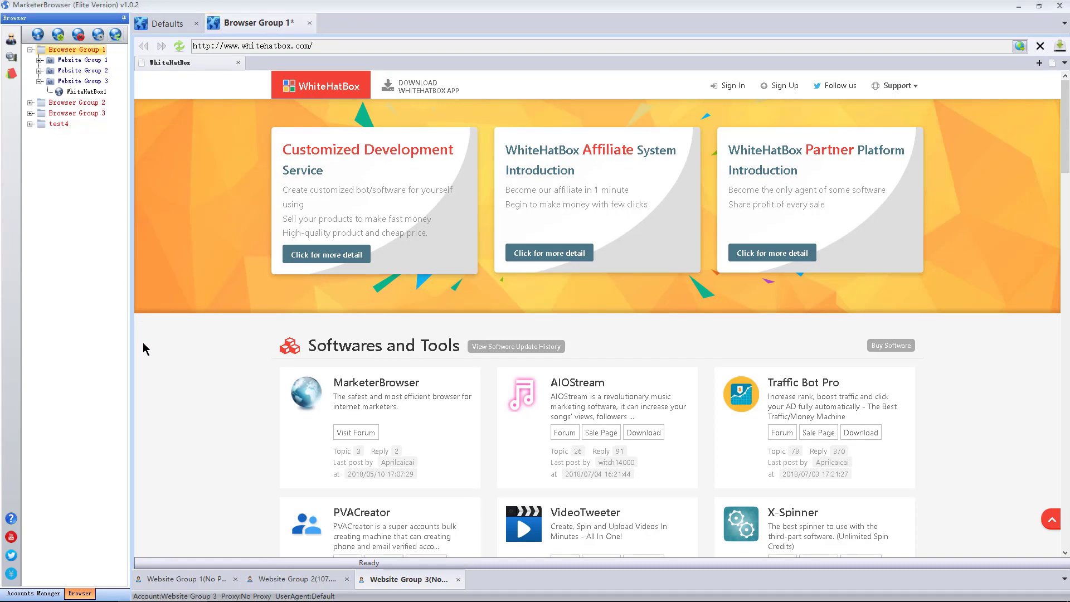
left_click(162, 580)
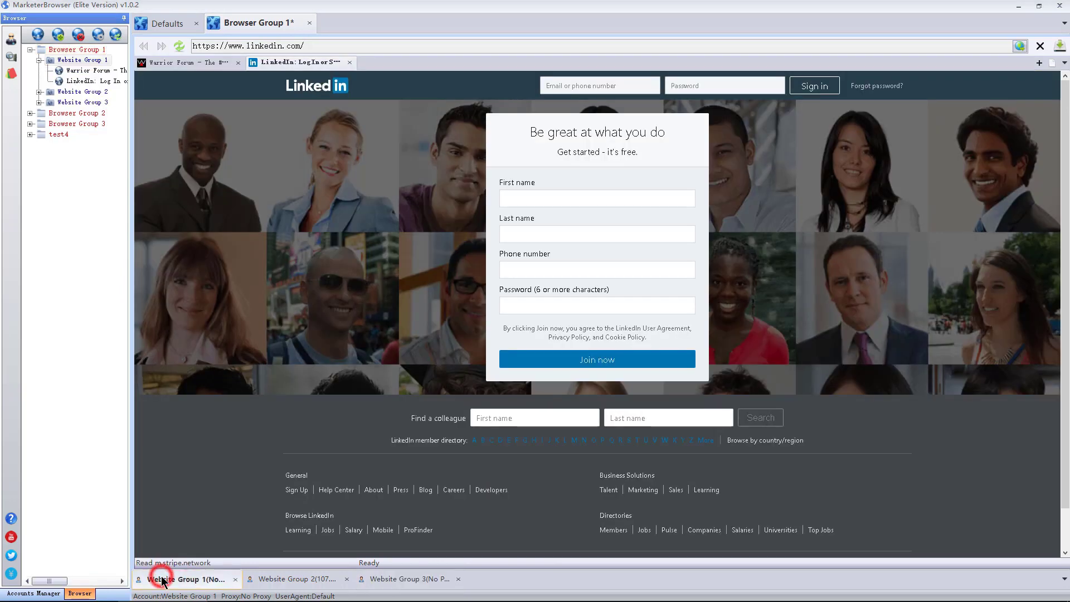
left_click(273, 580)
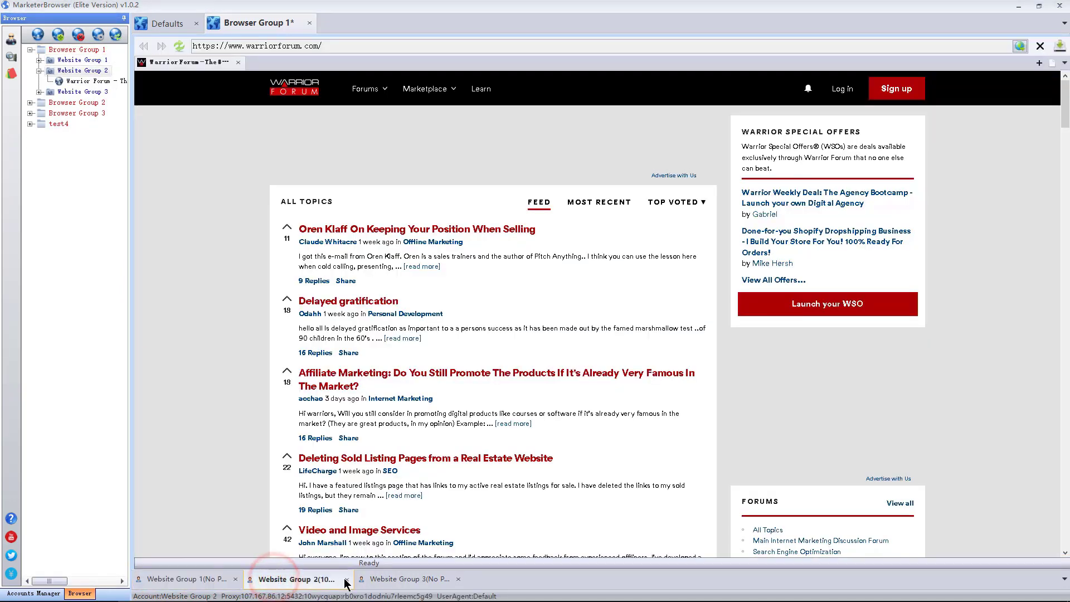
left_click(387, 580)
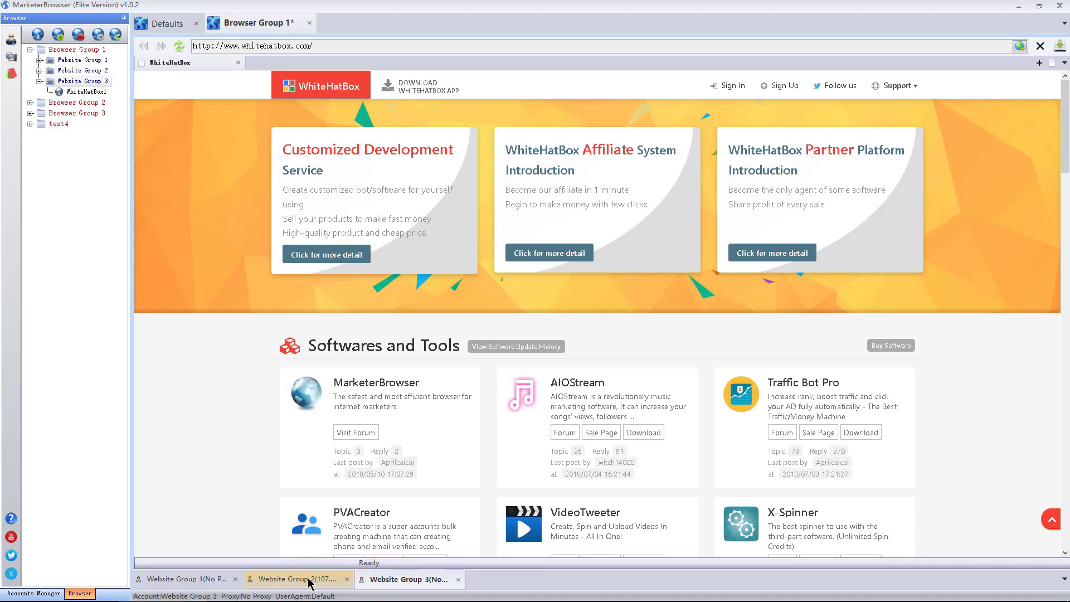
left_click(283, 580)
left_click(166, 579)
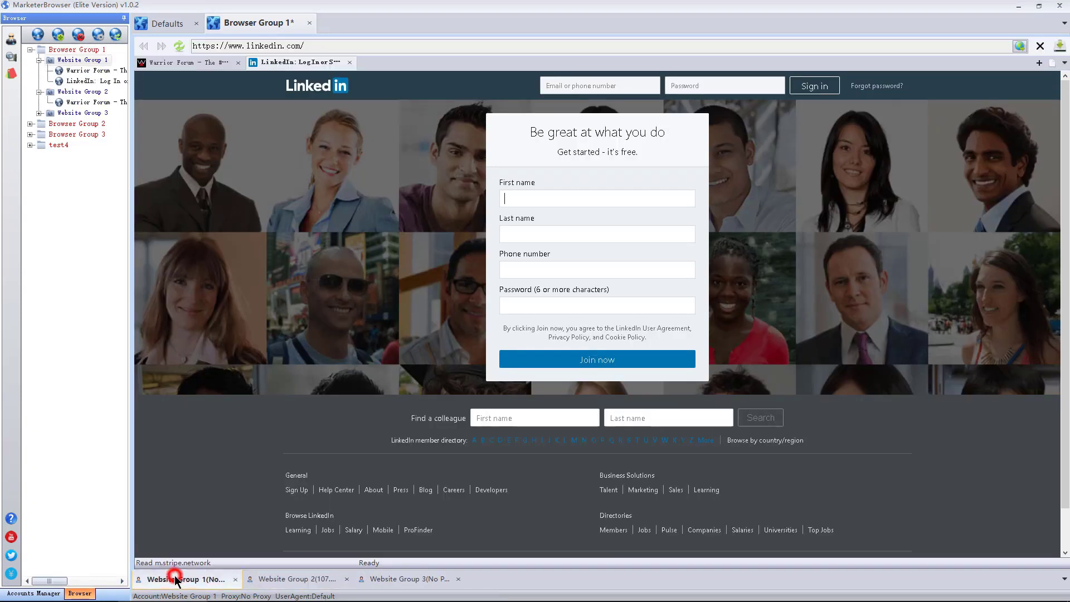
Toggle Website Group 1 between Warrior Forum and LinkedIn, finishing on LinkedIn's signup page
left_click(178, 62)
left_click(288, 63)
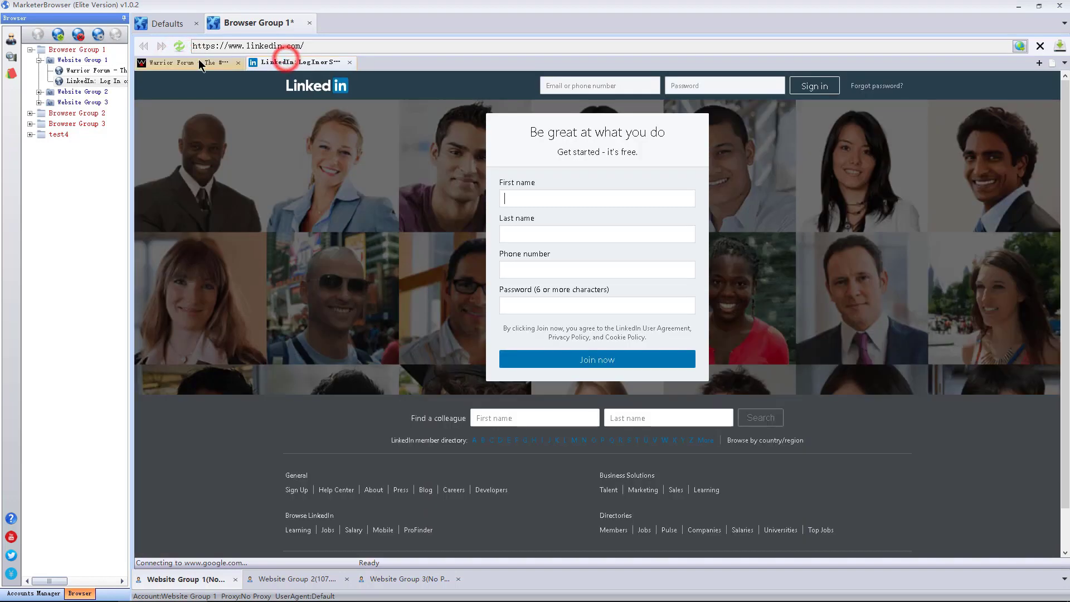
left_click(187, 63)
left_click(291, 63)
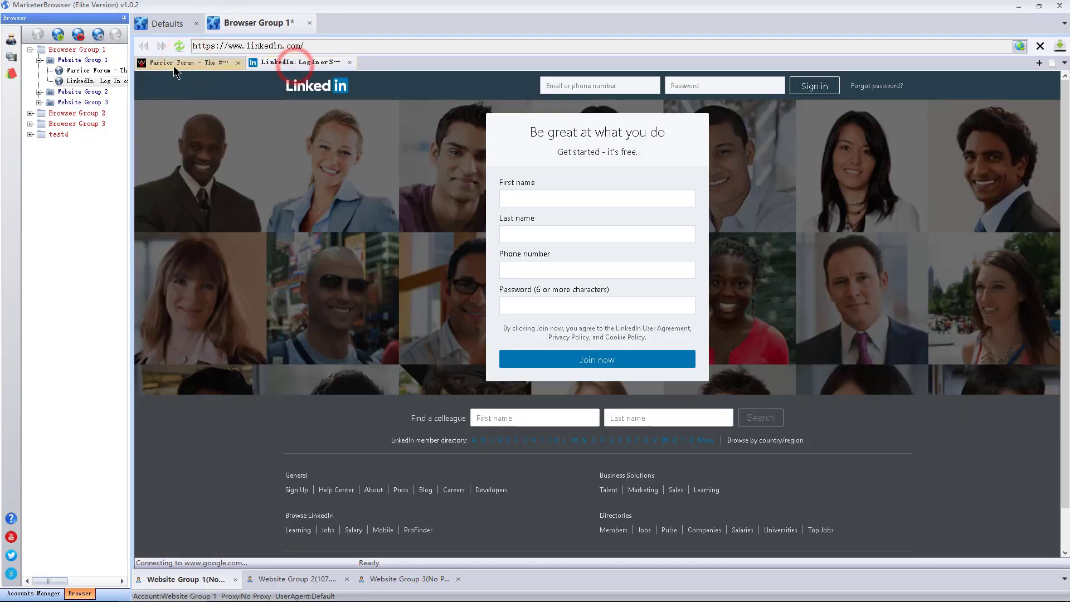
left_click(176, 63)
left_click(279, 63)
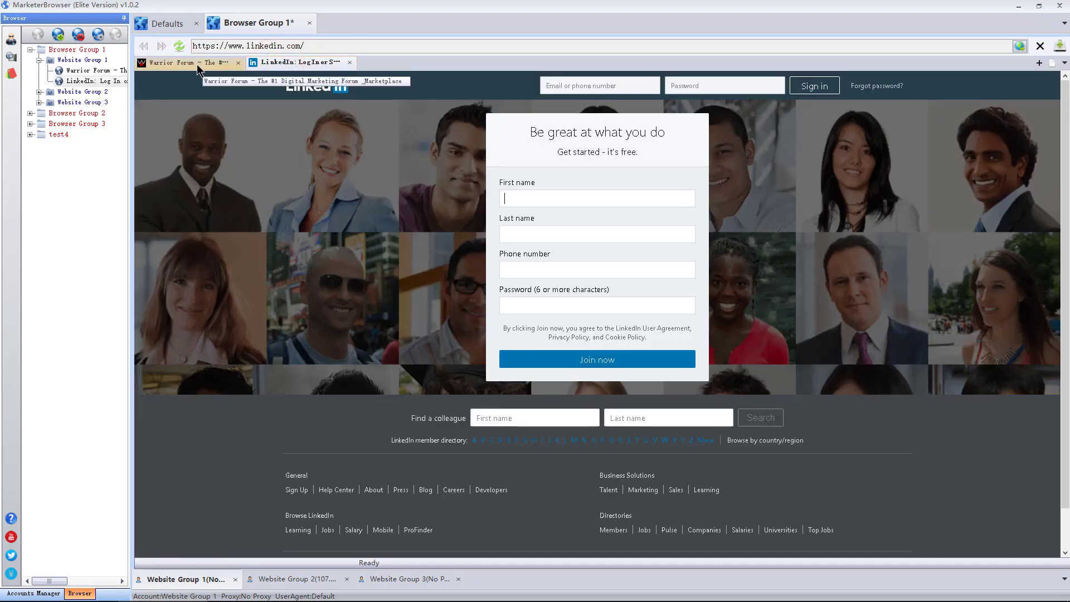
Switch between Website Groups 1 and 2 in the tree, finishing on Website Group 2's Warrior Forum page
left_click(95, 62)
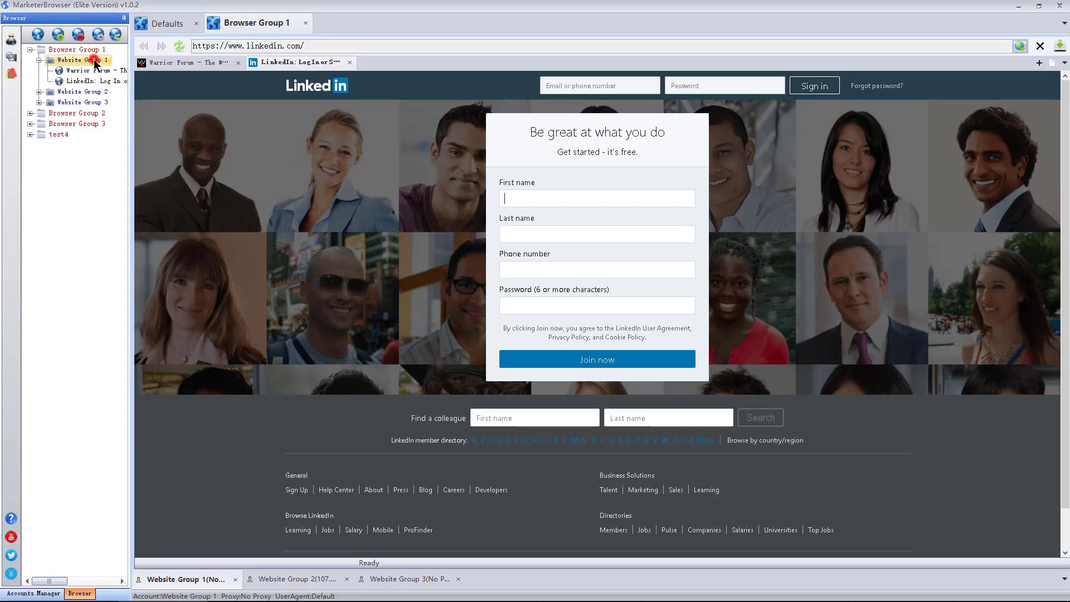
left_click(95, 92)
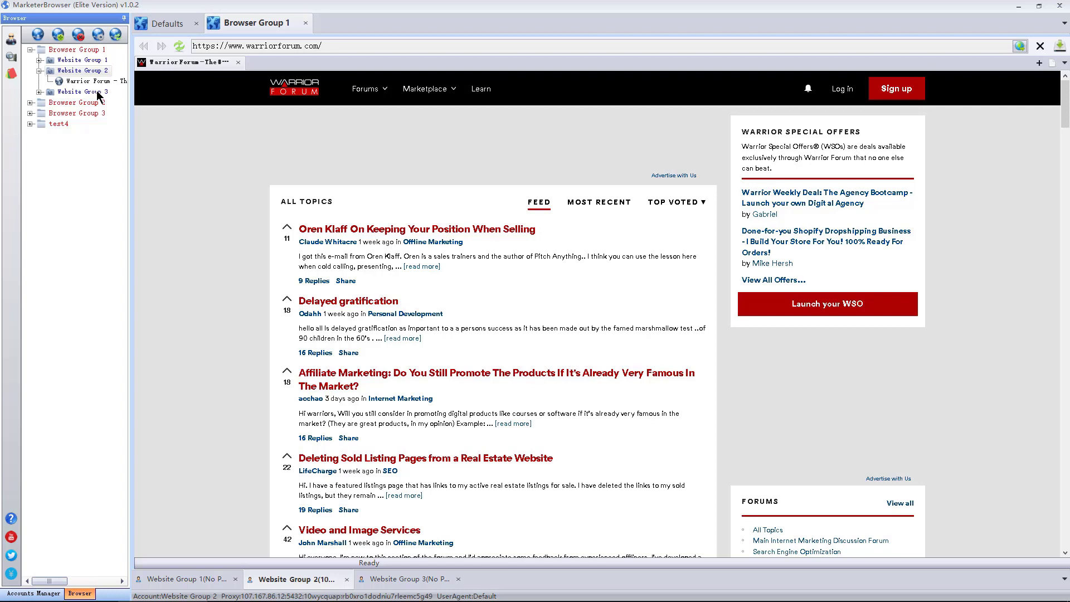
left_click(101, 61)
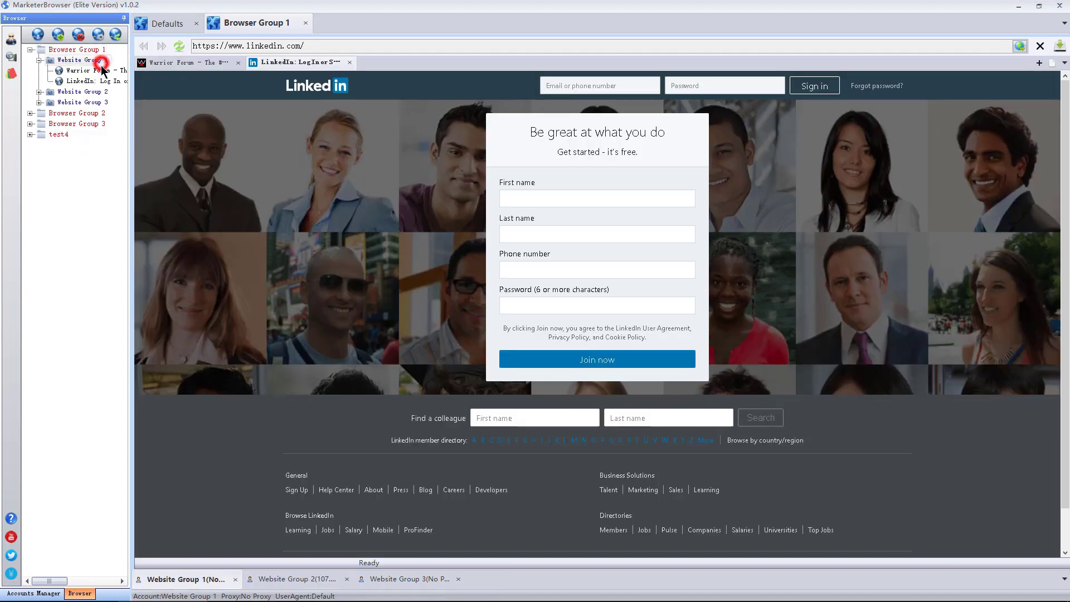
left_click(96, 91)
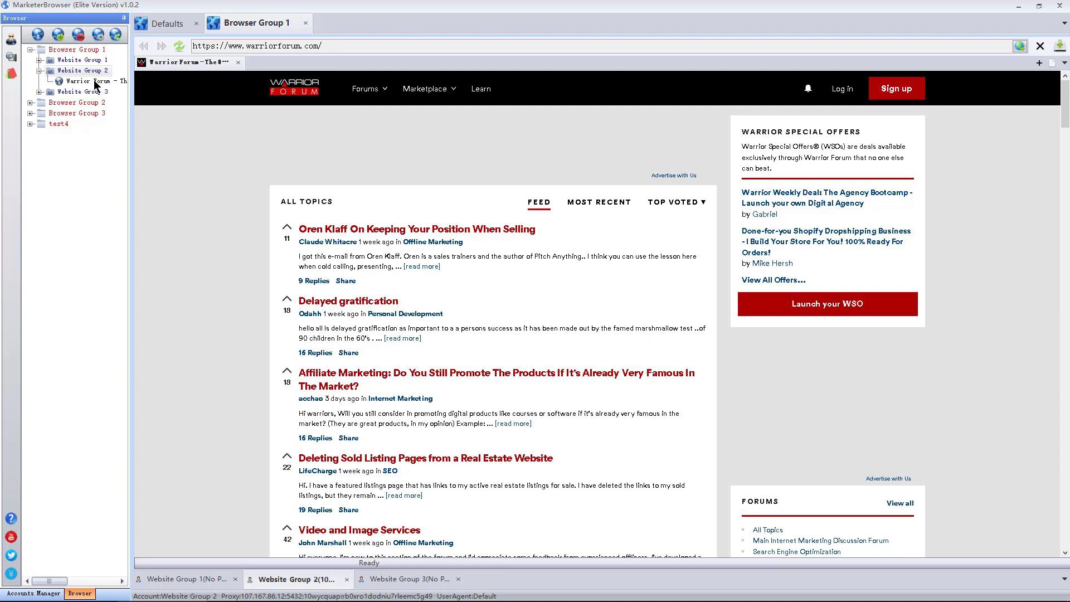
right_click(89, 82)
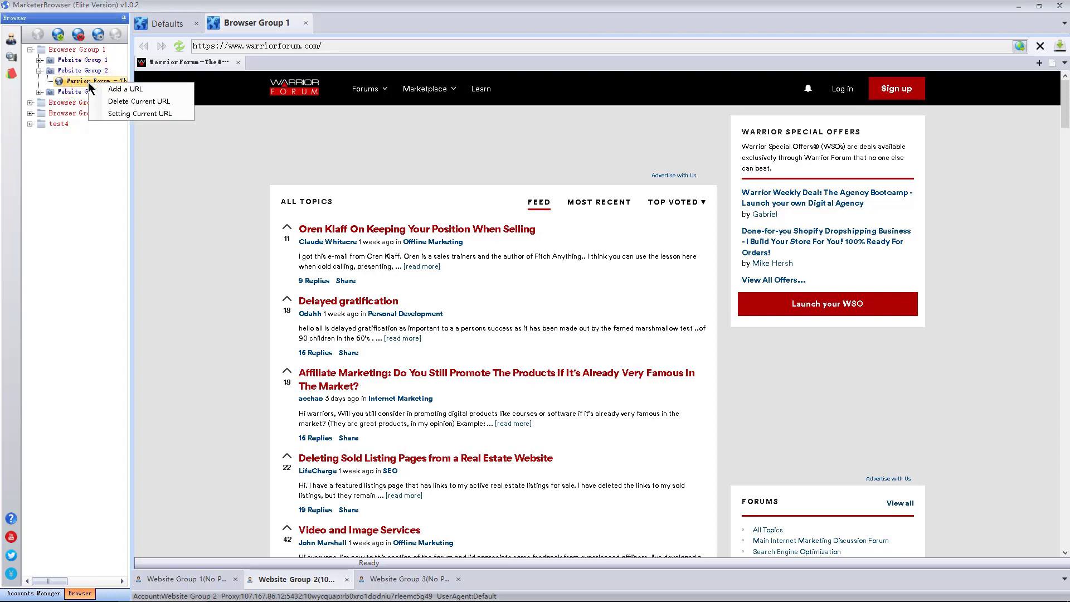
left_click(112, 89)
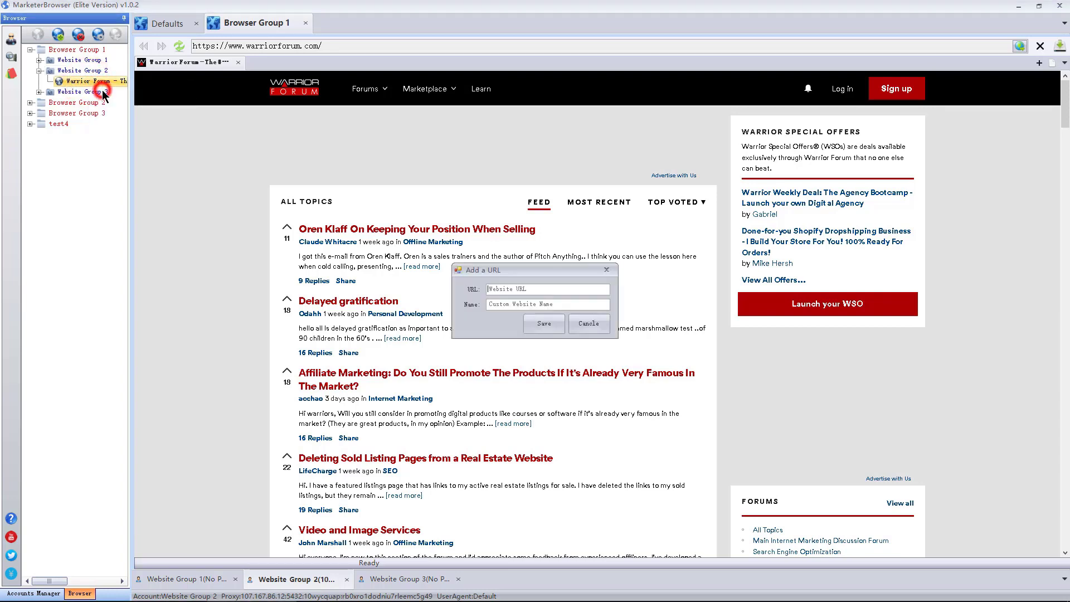
left_click(538, 288)
left_click(537, 290)
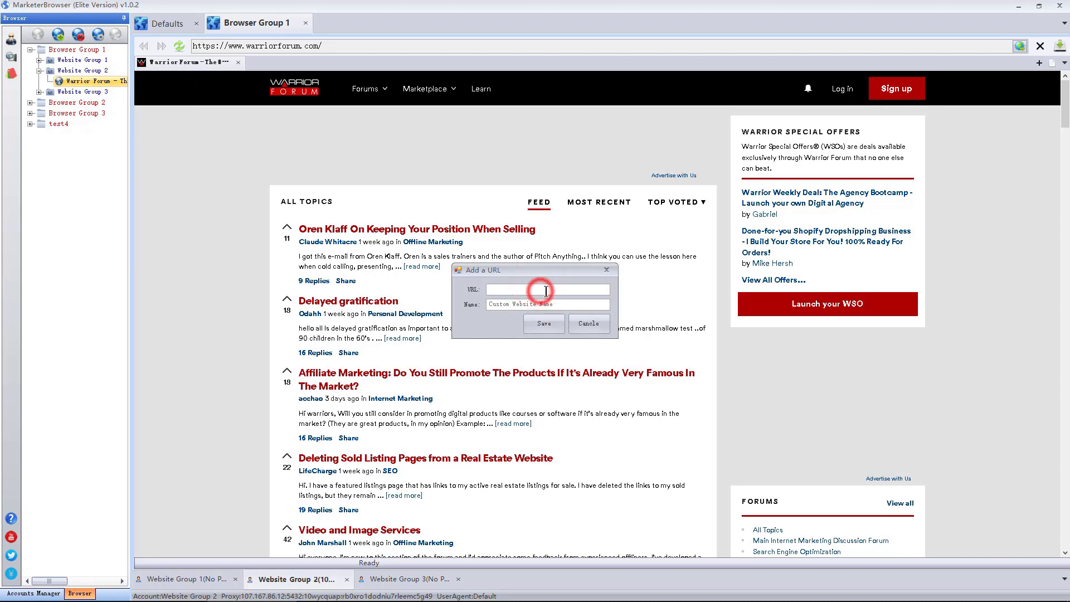
left_click(606, 270)
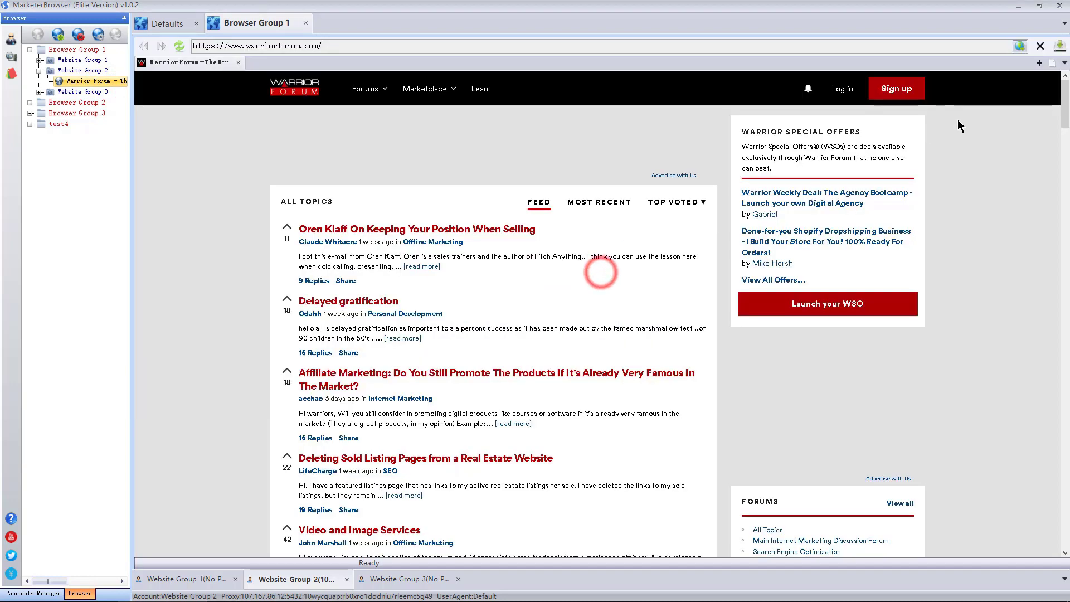
Add a blank about:blank tab under Warrior Forum in Website Group 2 and select its New Tab entry
left_click(1051, 64)
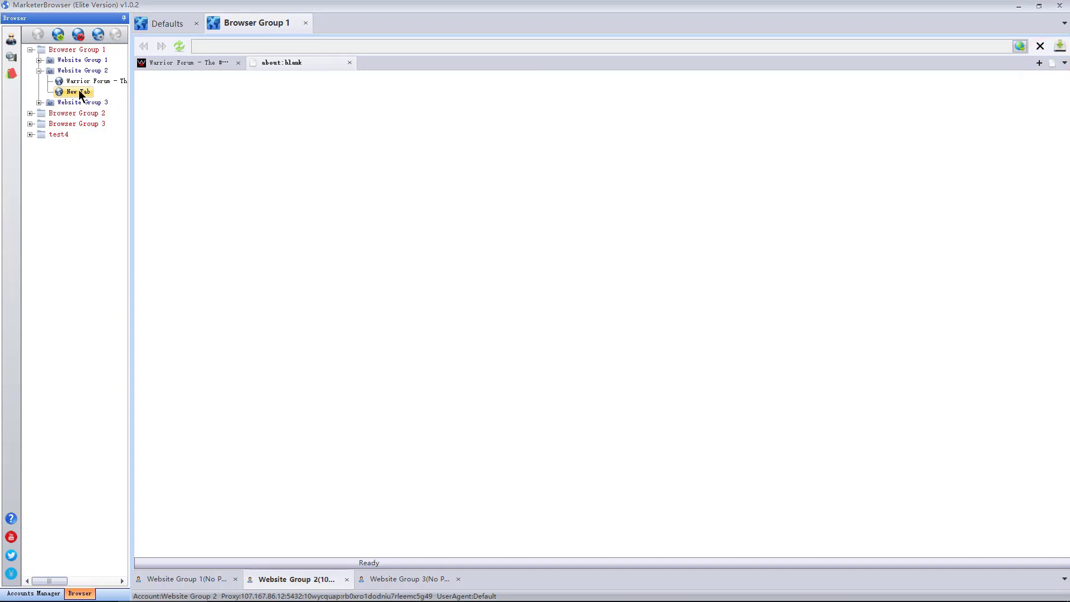
left_click(81, 92)
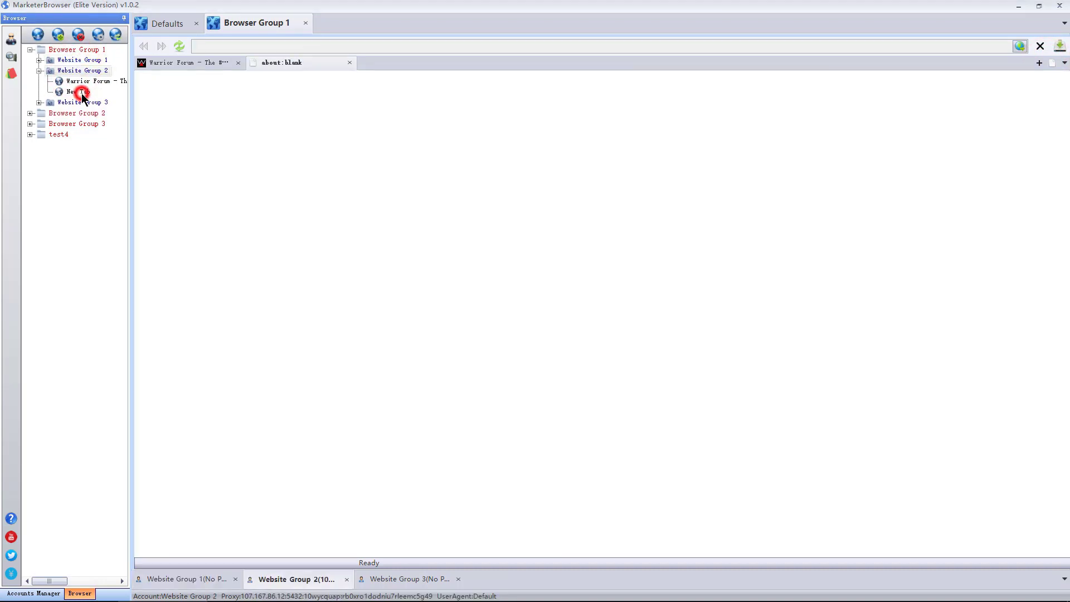